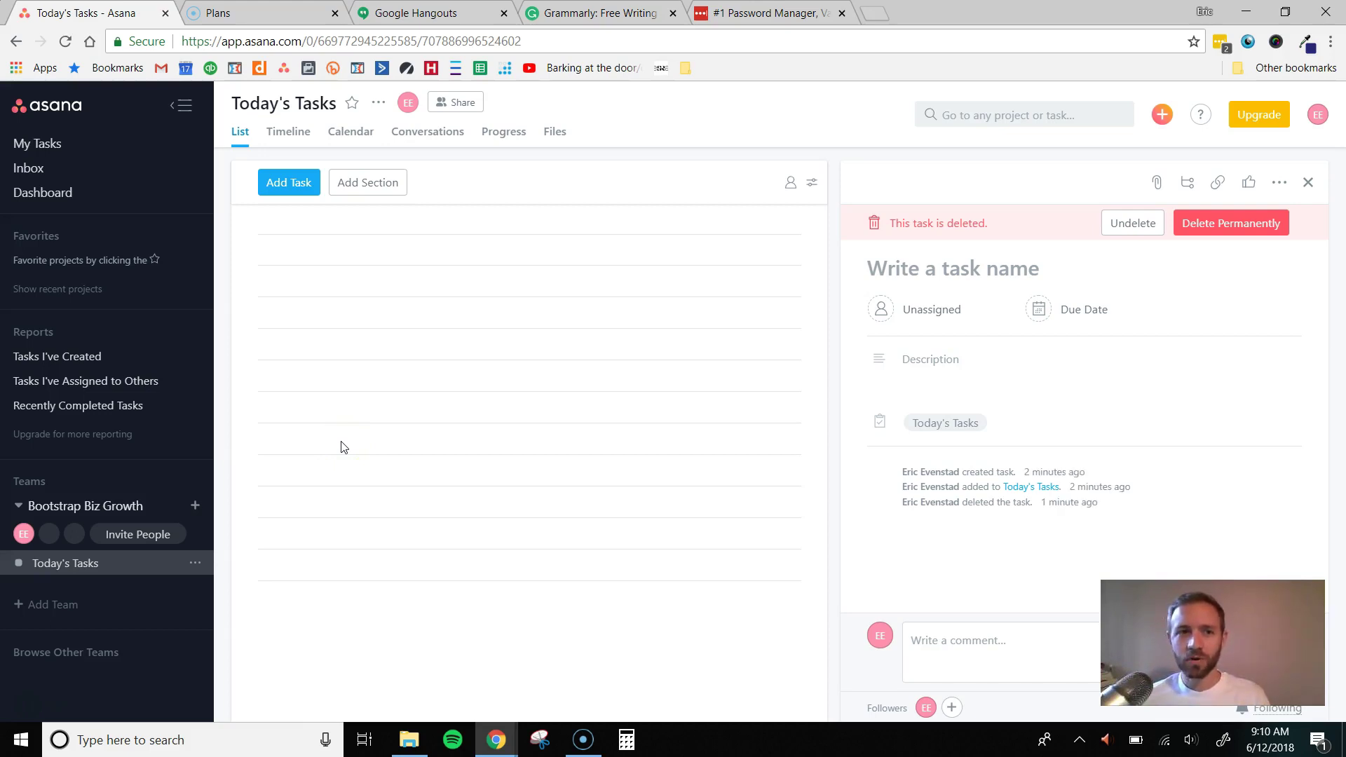
Dismiss the deleted task and go back to the empty Today's Tasks project.
left_click(335, 439)
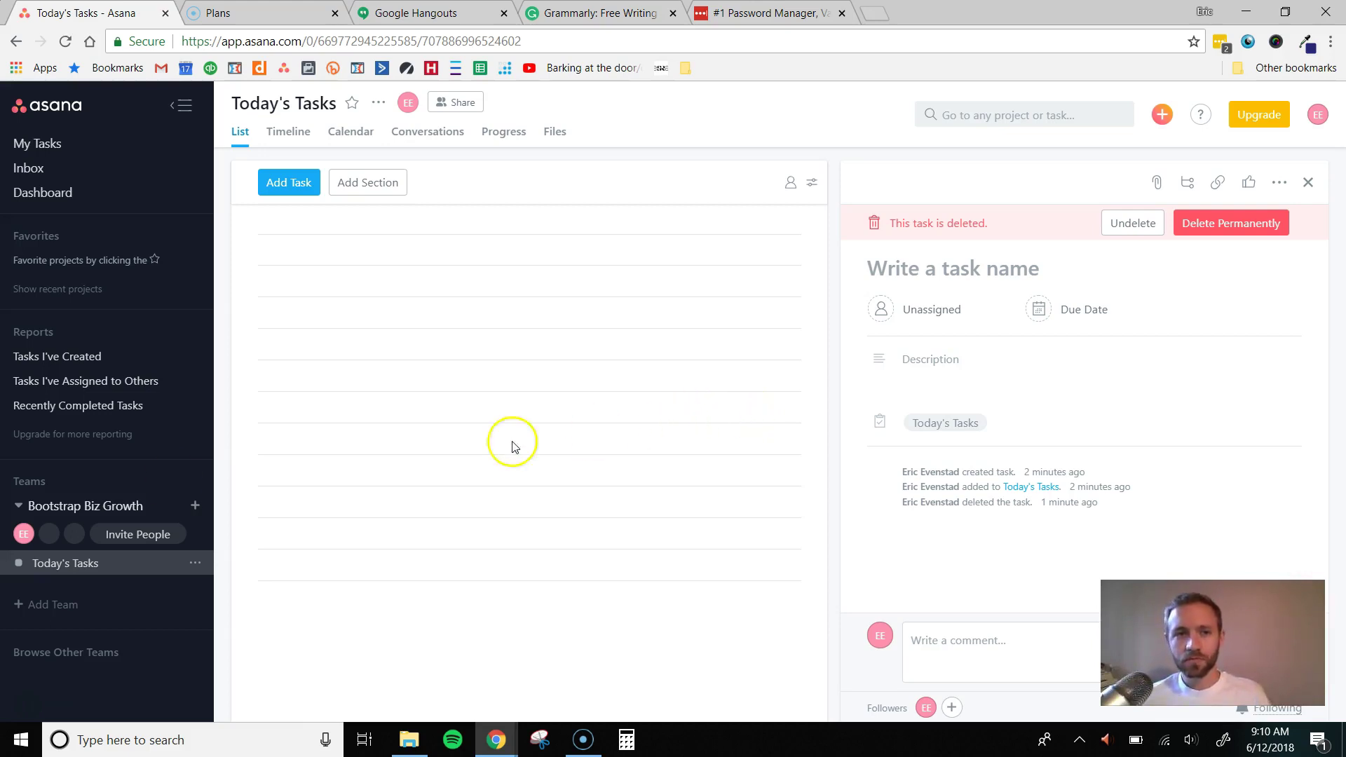
left_click(70, 566)
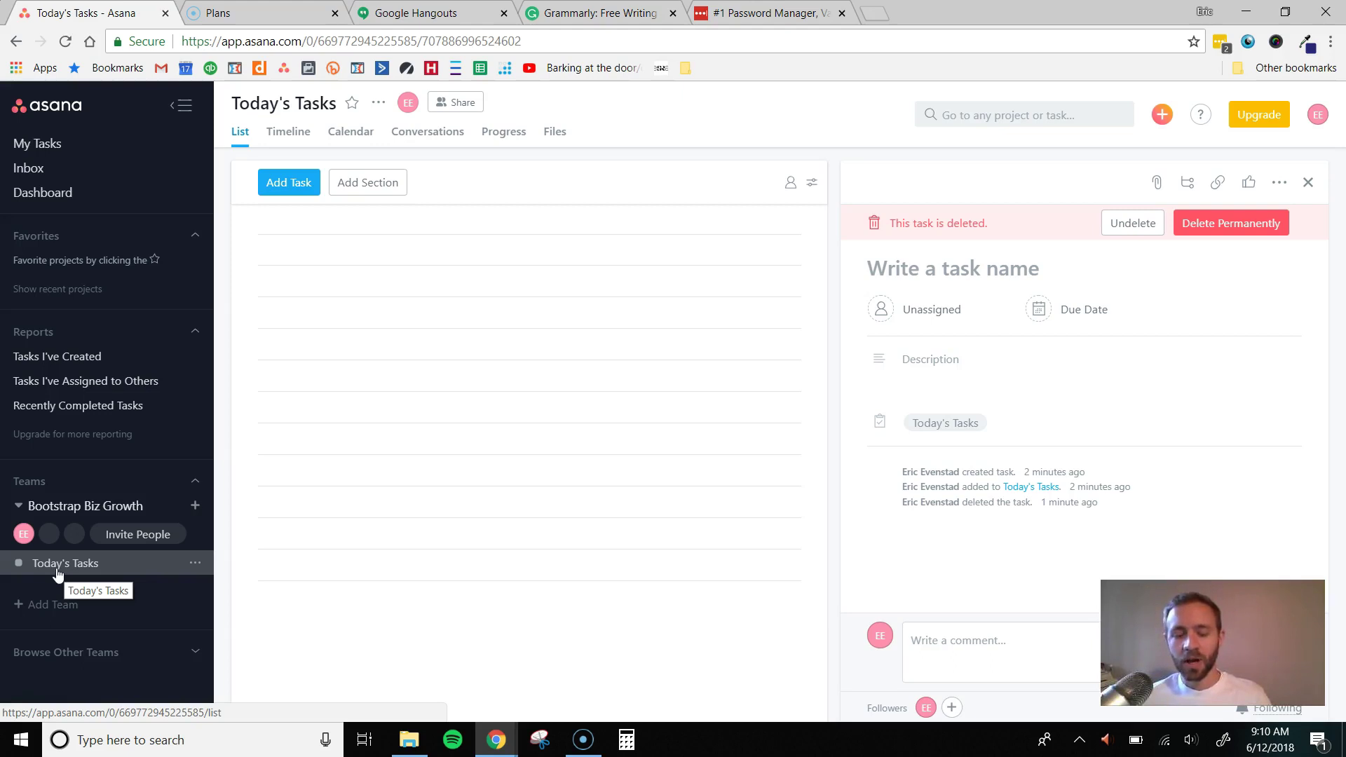
Add a task named 'Create new infographic' to Today's Tasks and open its description field.
left_click(58, 567)
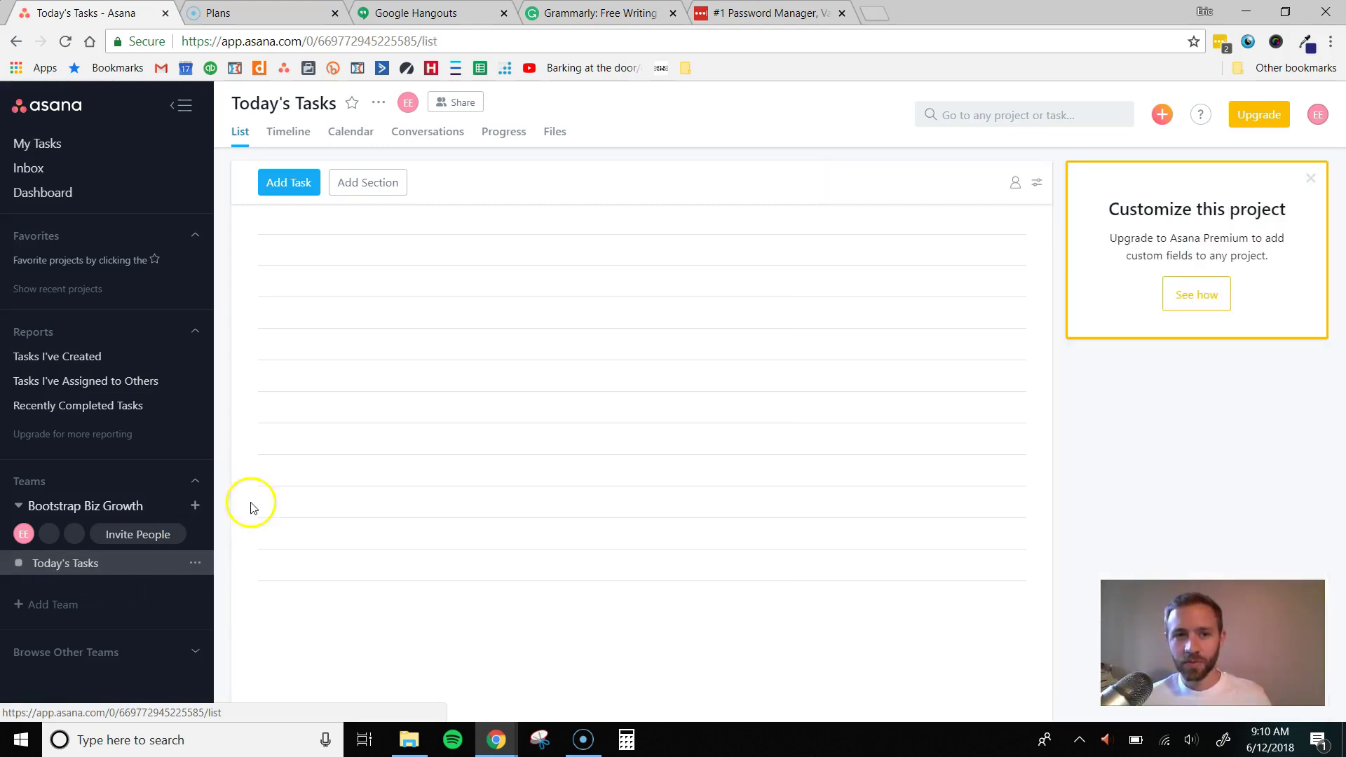
left_click(288, 183)
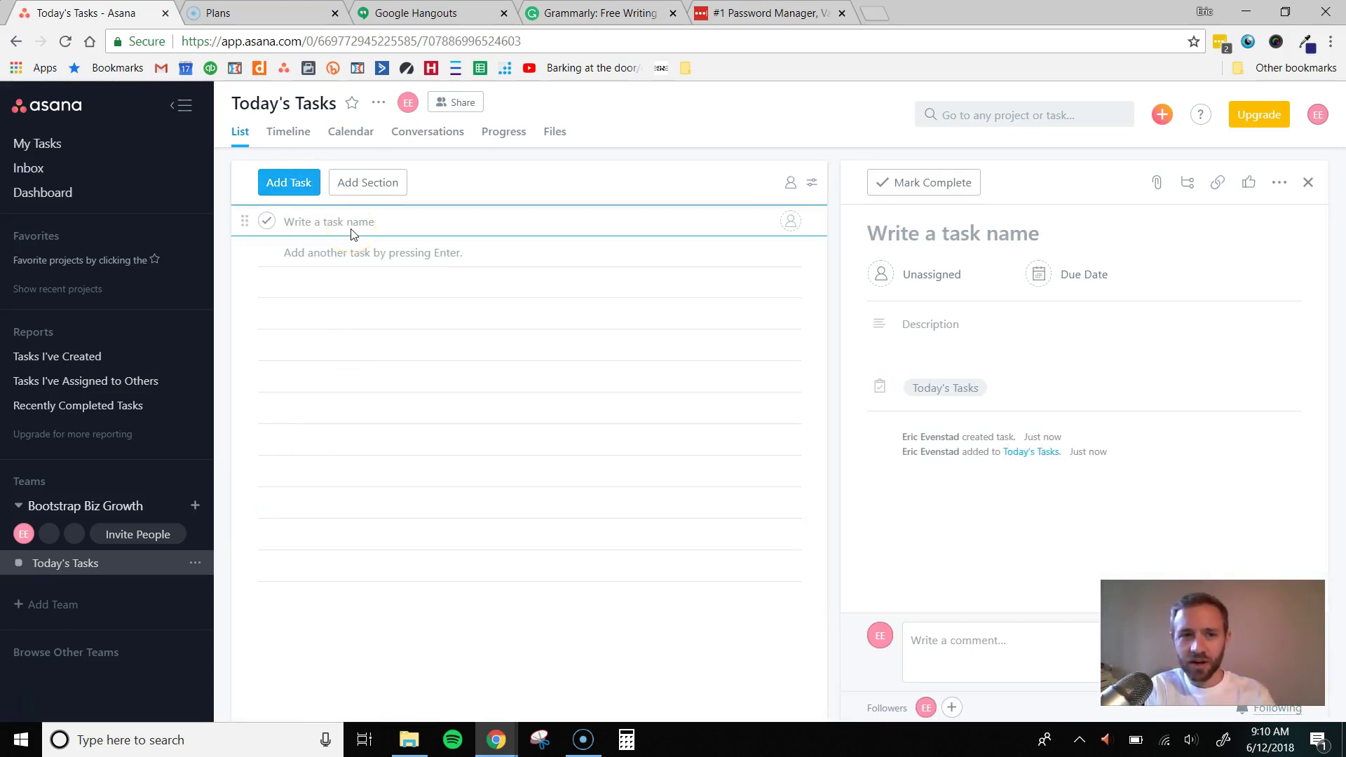
type("Create new")
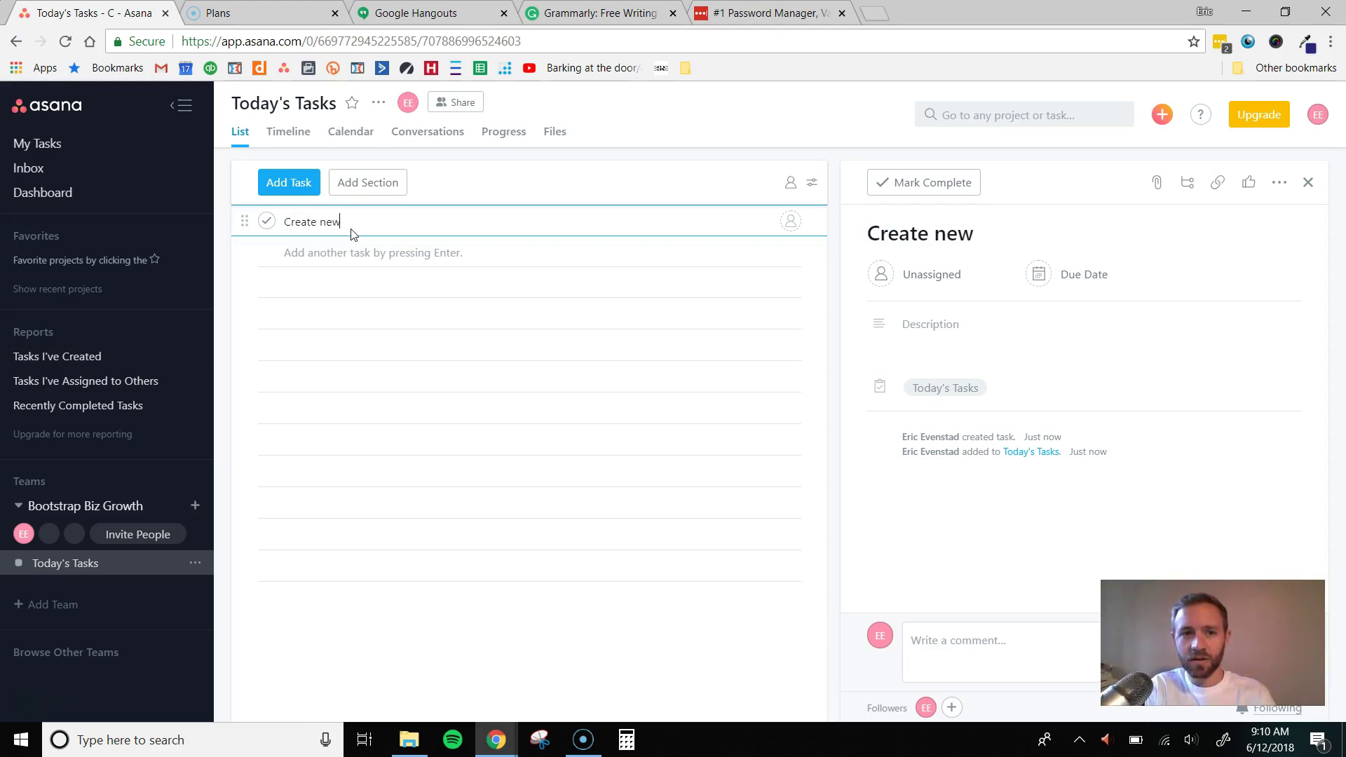
type(" infographic")
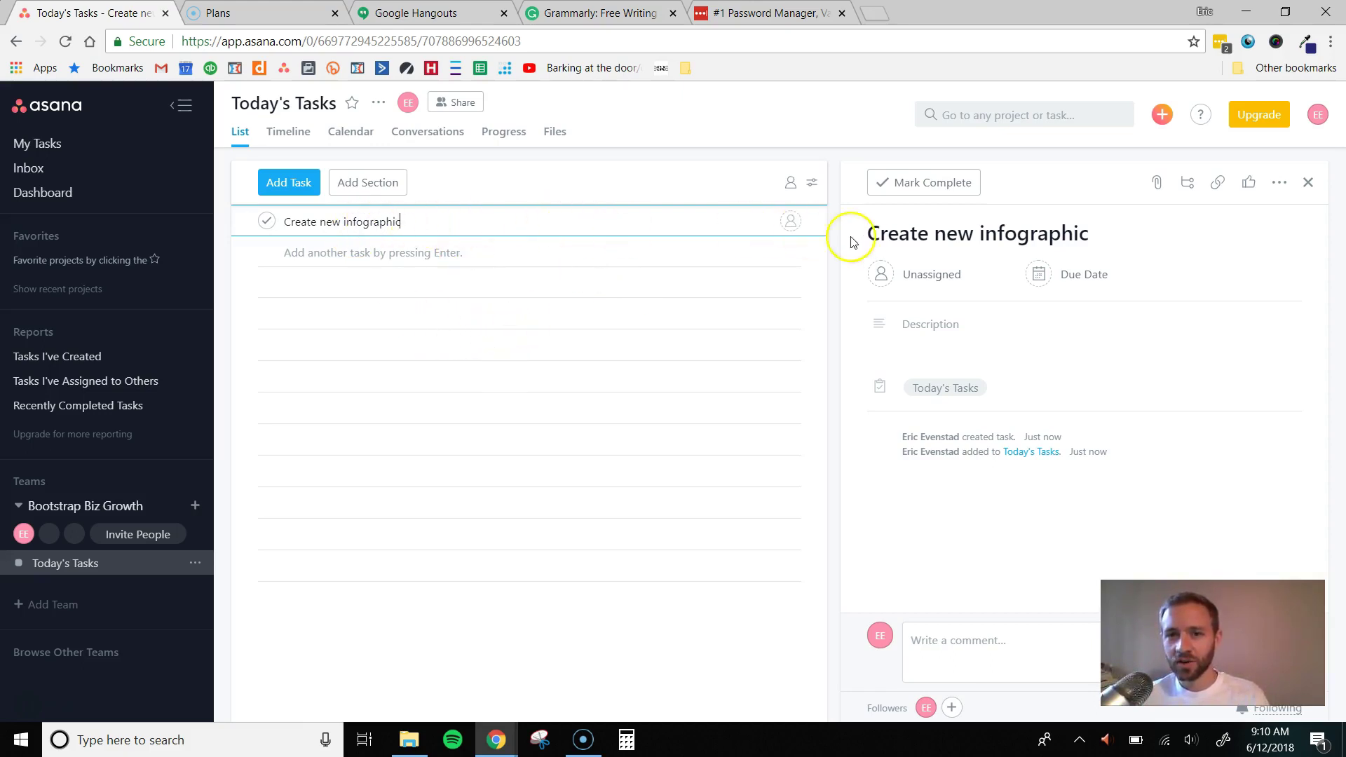
left_click(972, 323)
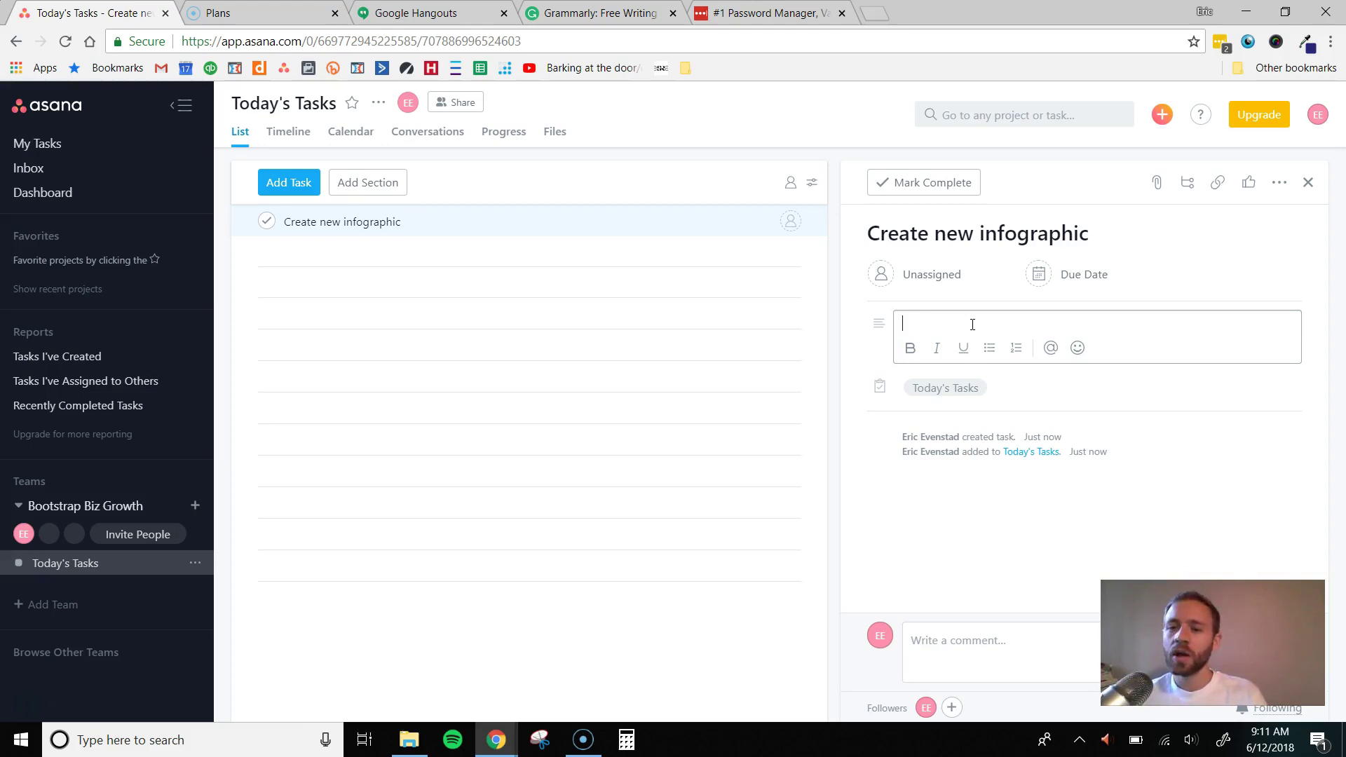
Assign 'Create new infographic' to yourself with a due date of Thursday, June 14.
left_click(934, 278)
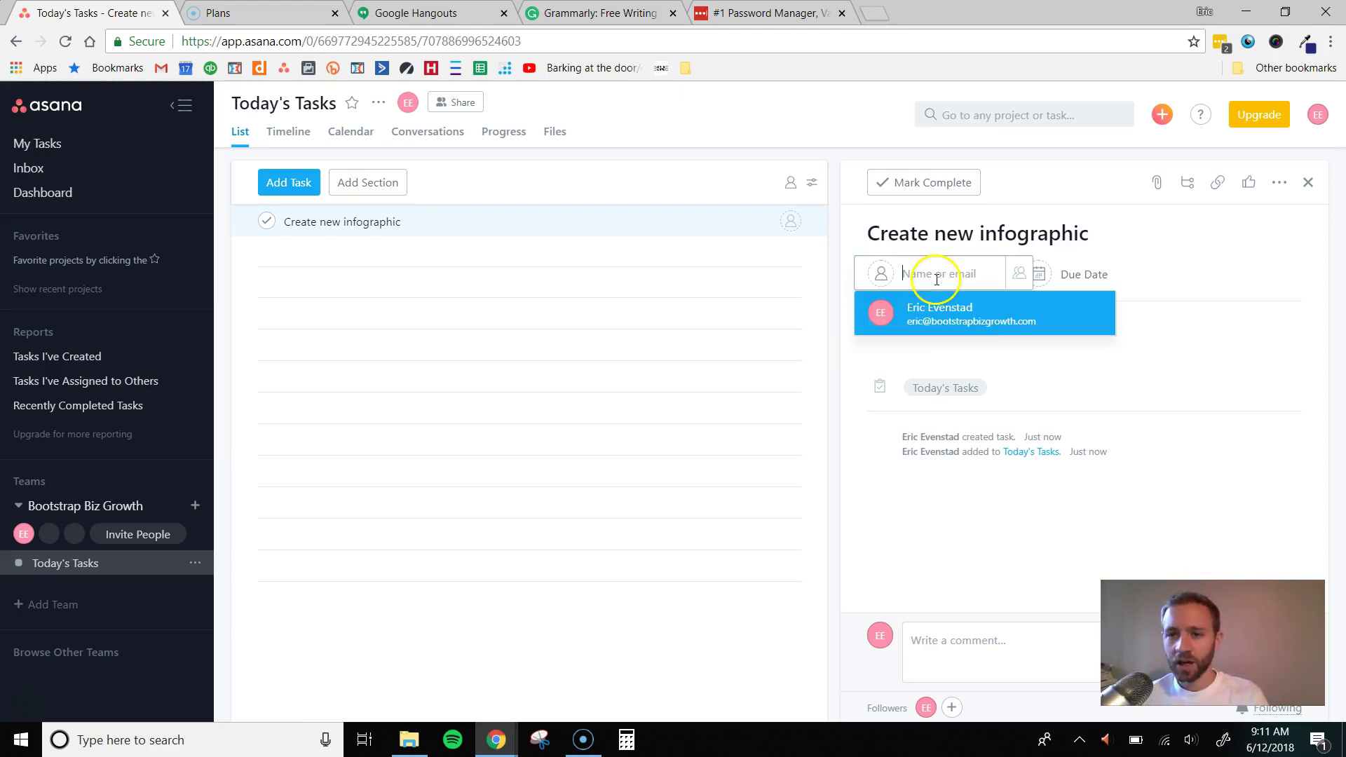
left_click(940, 308)
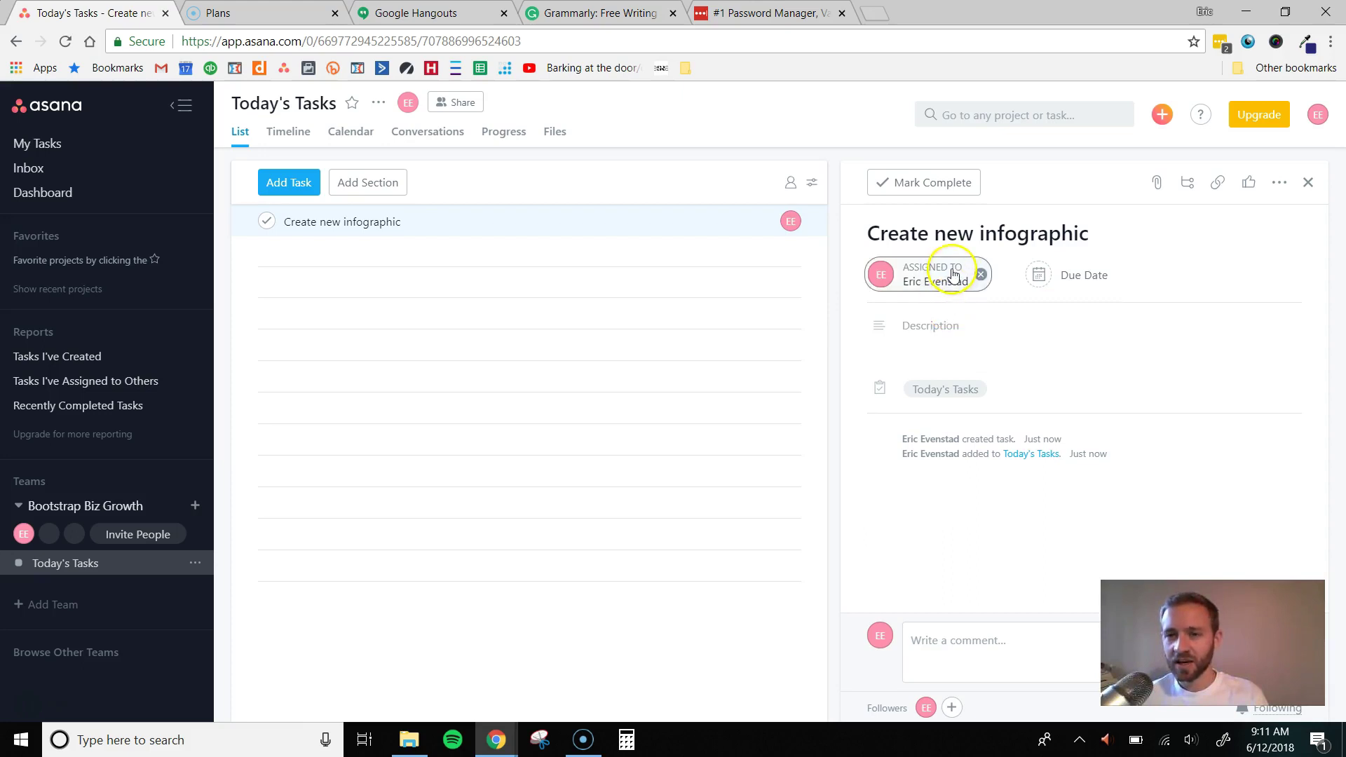
left_click(1079, 273)
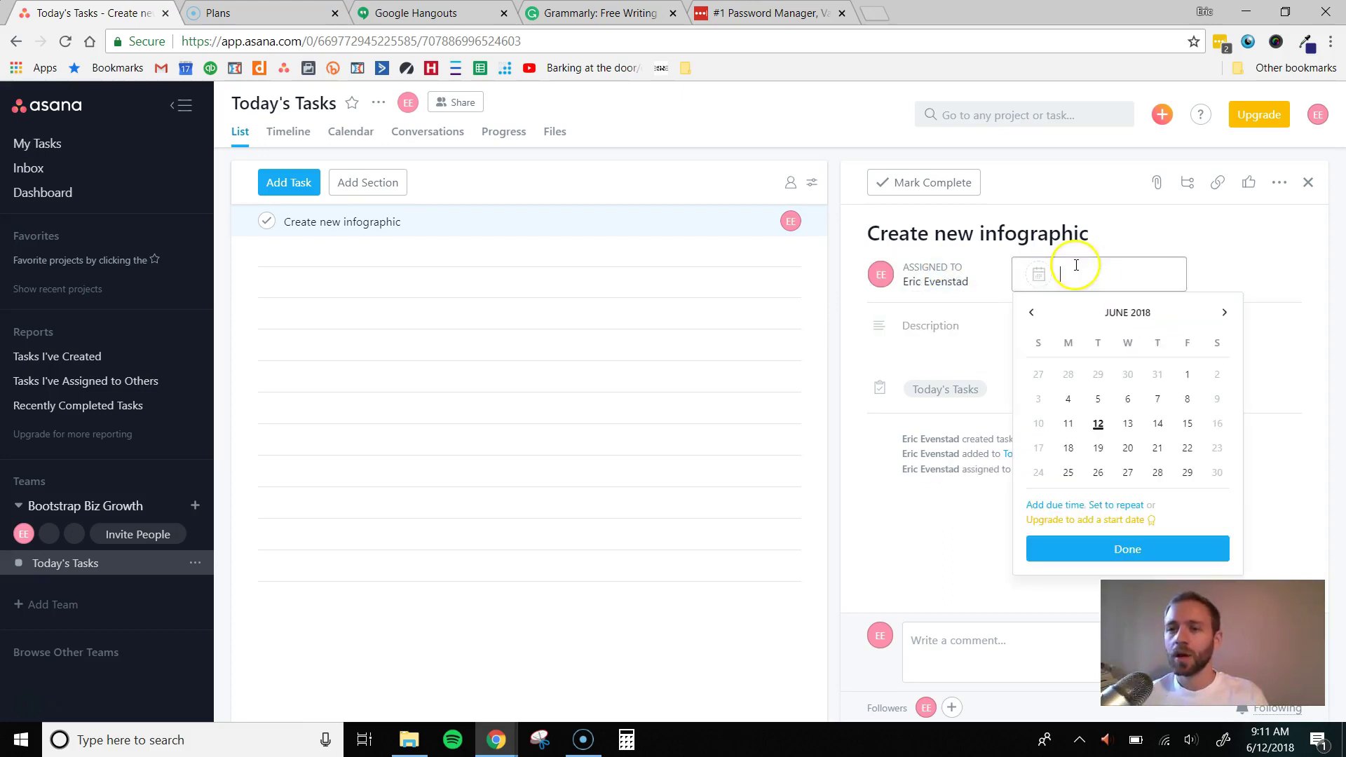
left_click(1155, 426)
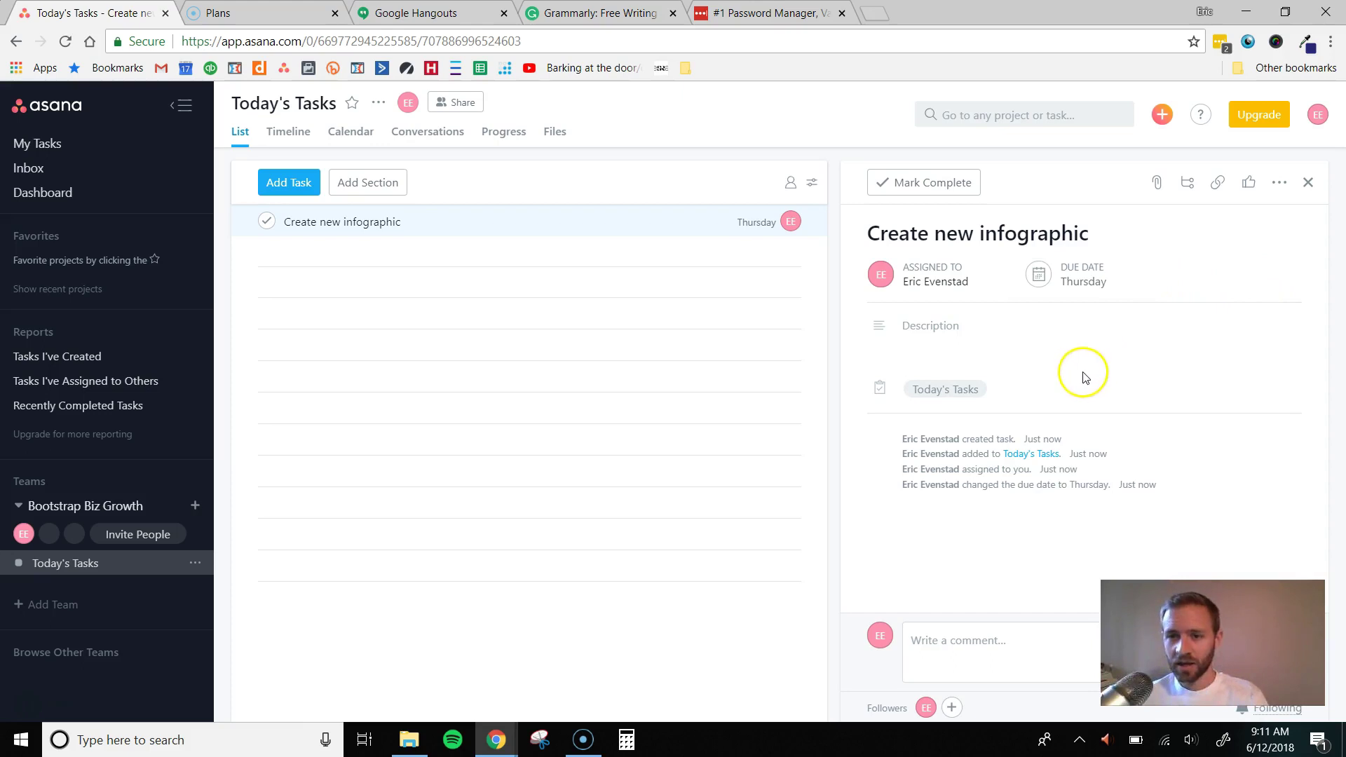
left_click(1155, 184)
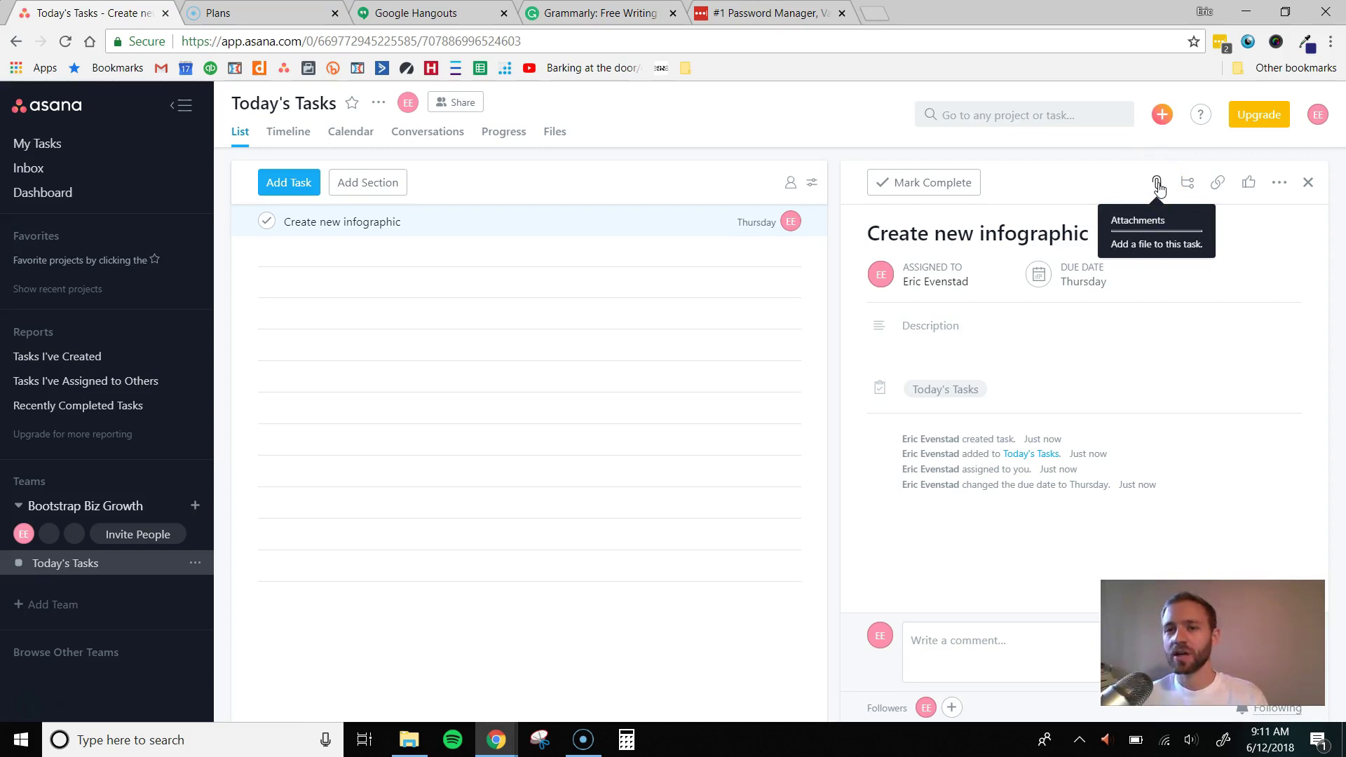
left_click(1215, 260)
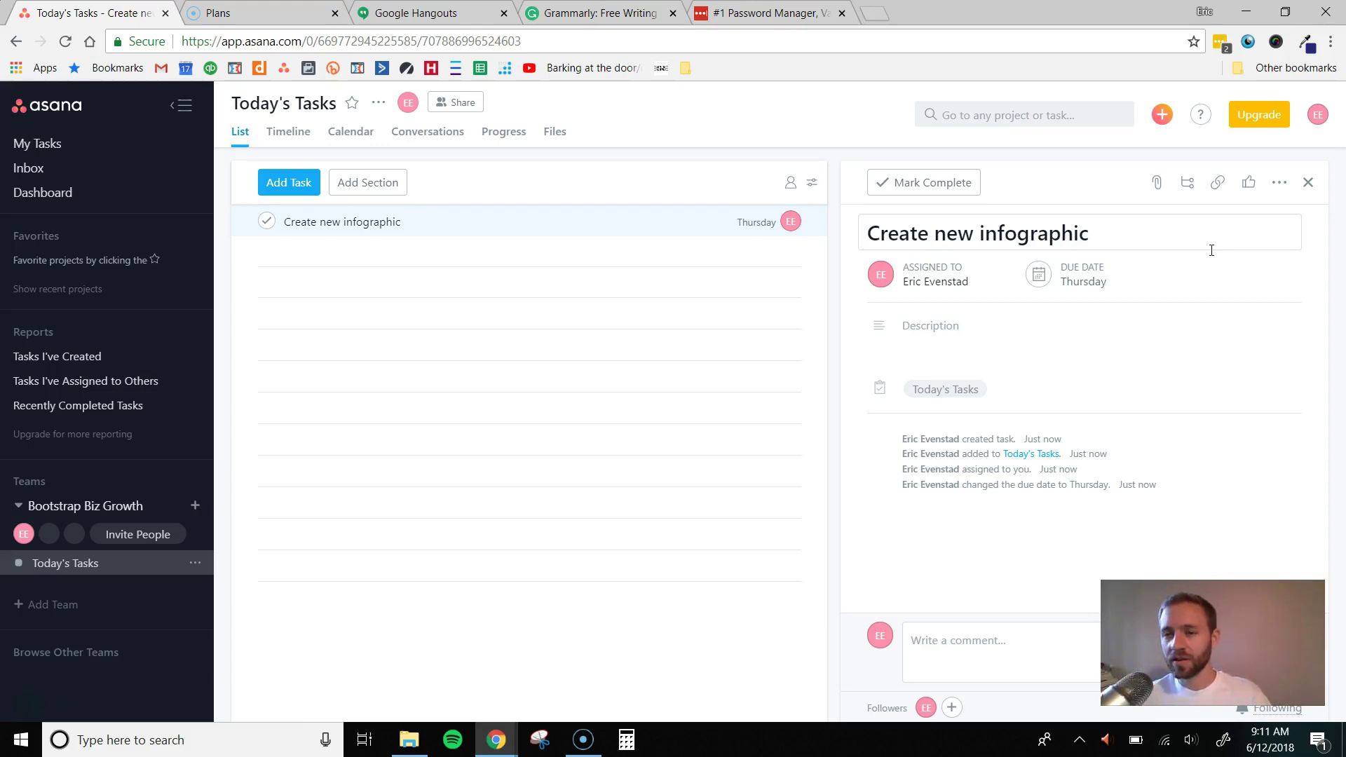
Check the file-attachment options, dismiss them, and mark 'Create new infographic' complete.
left_click(1157, 186)
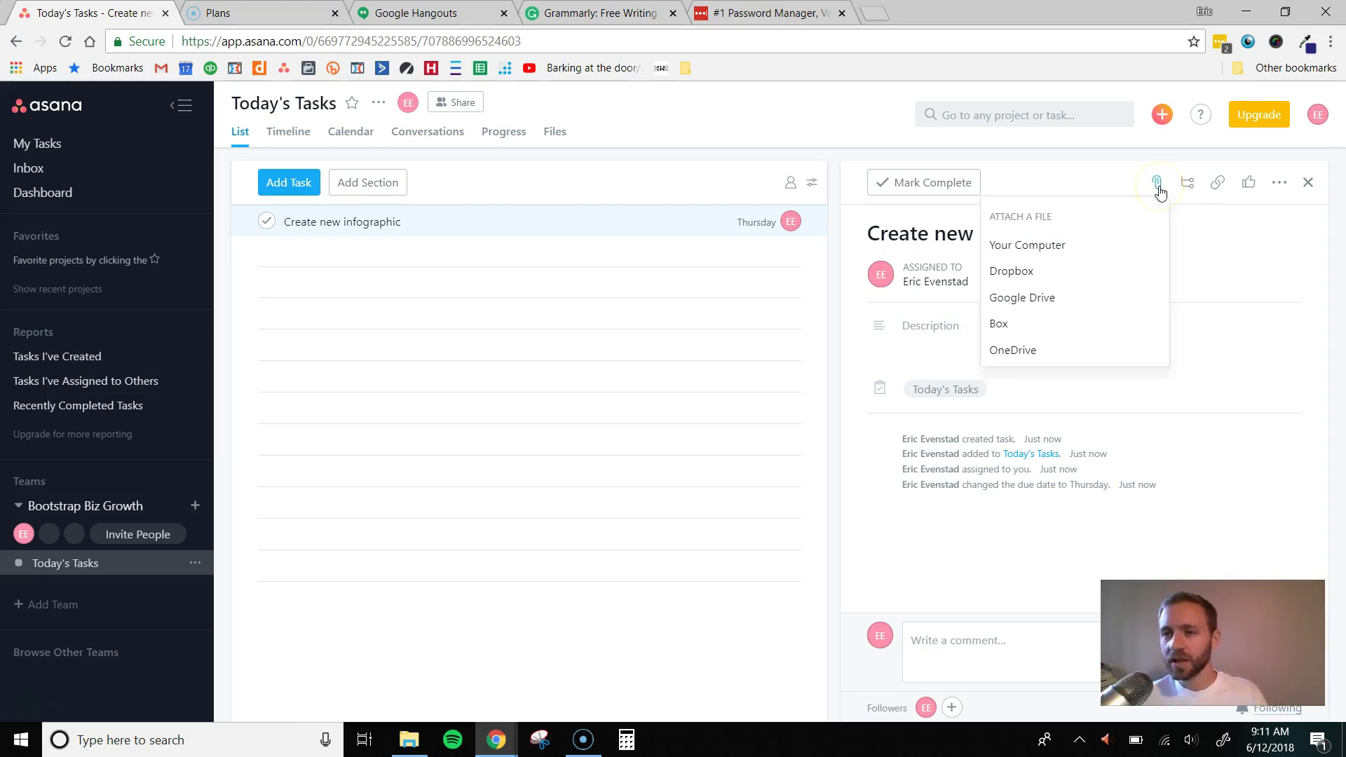
left_click(1057, 251)
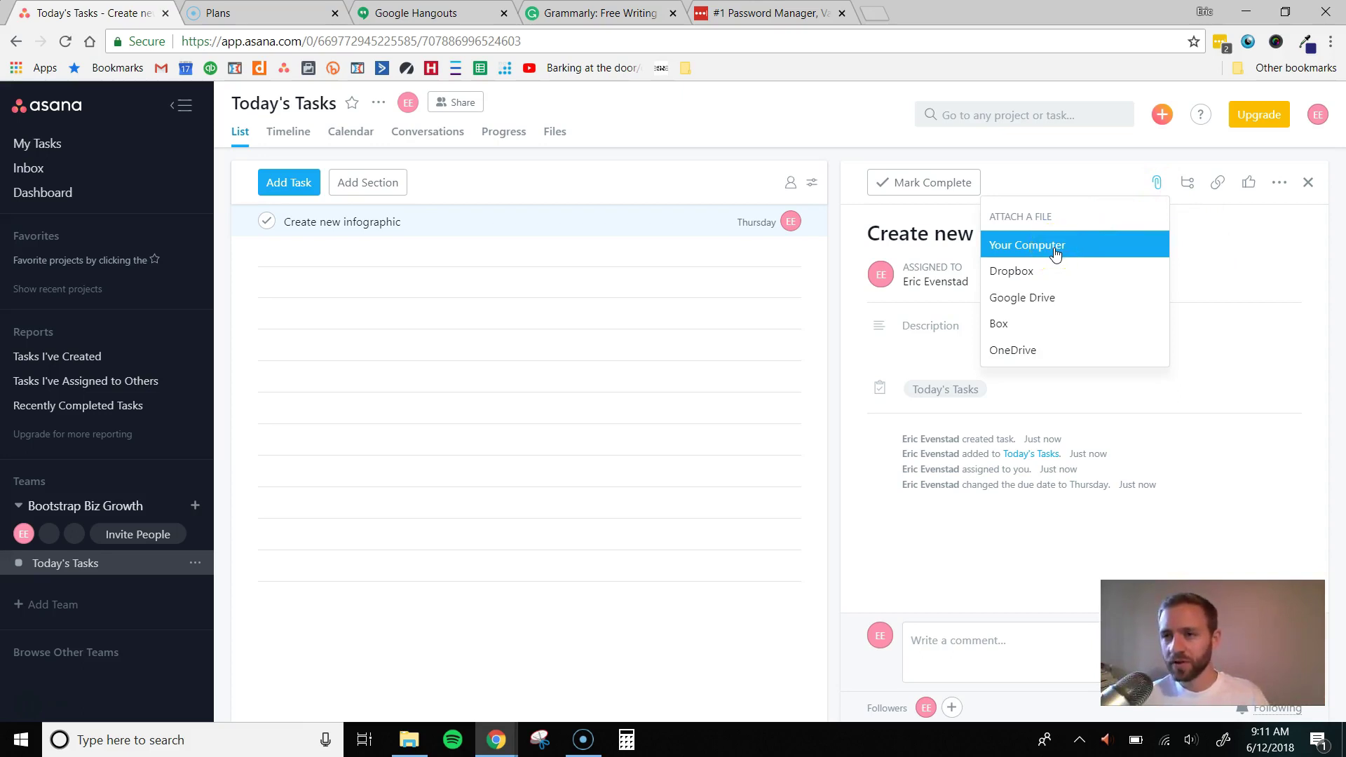
left_click(1062, 181)
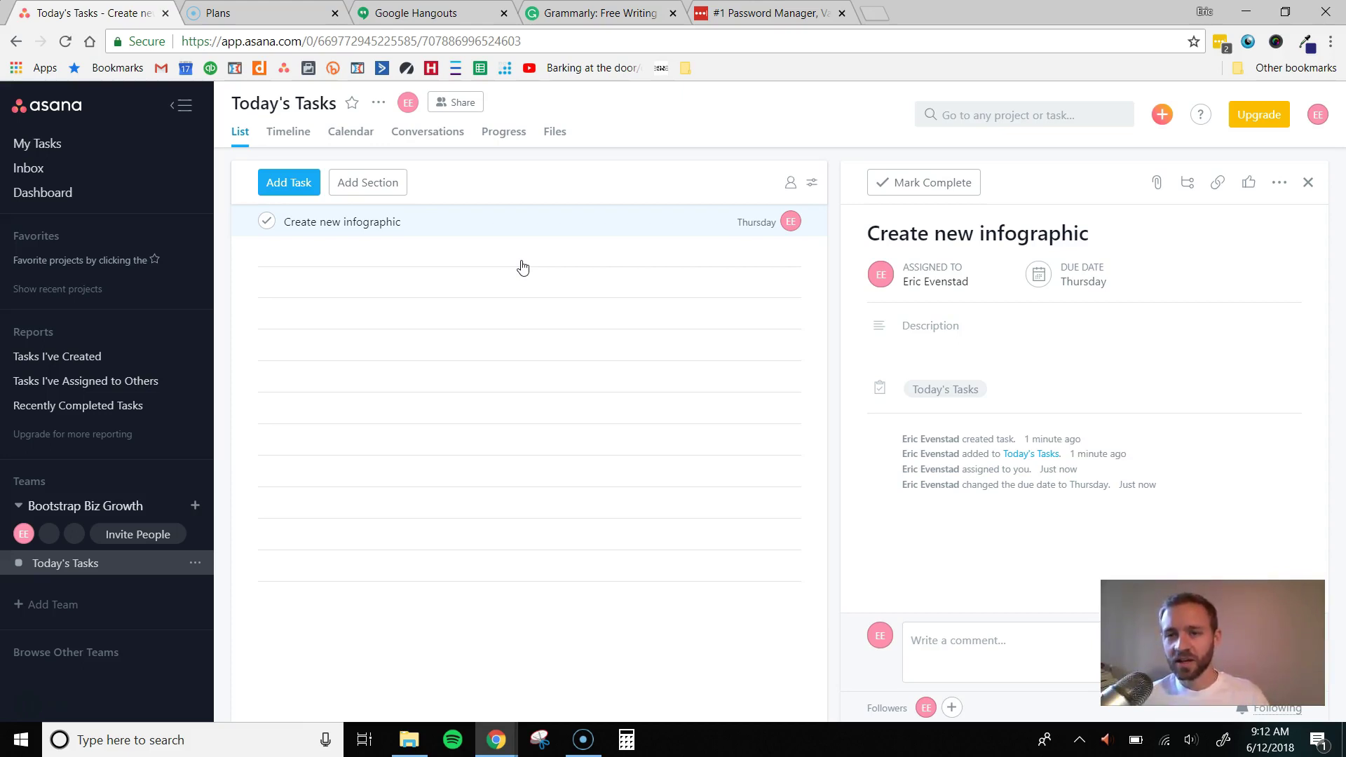
left_click(923, 186)
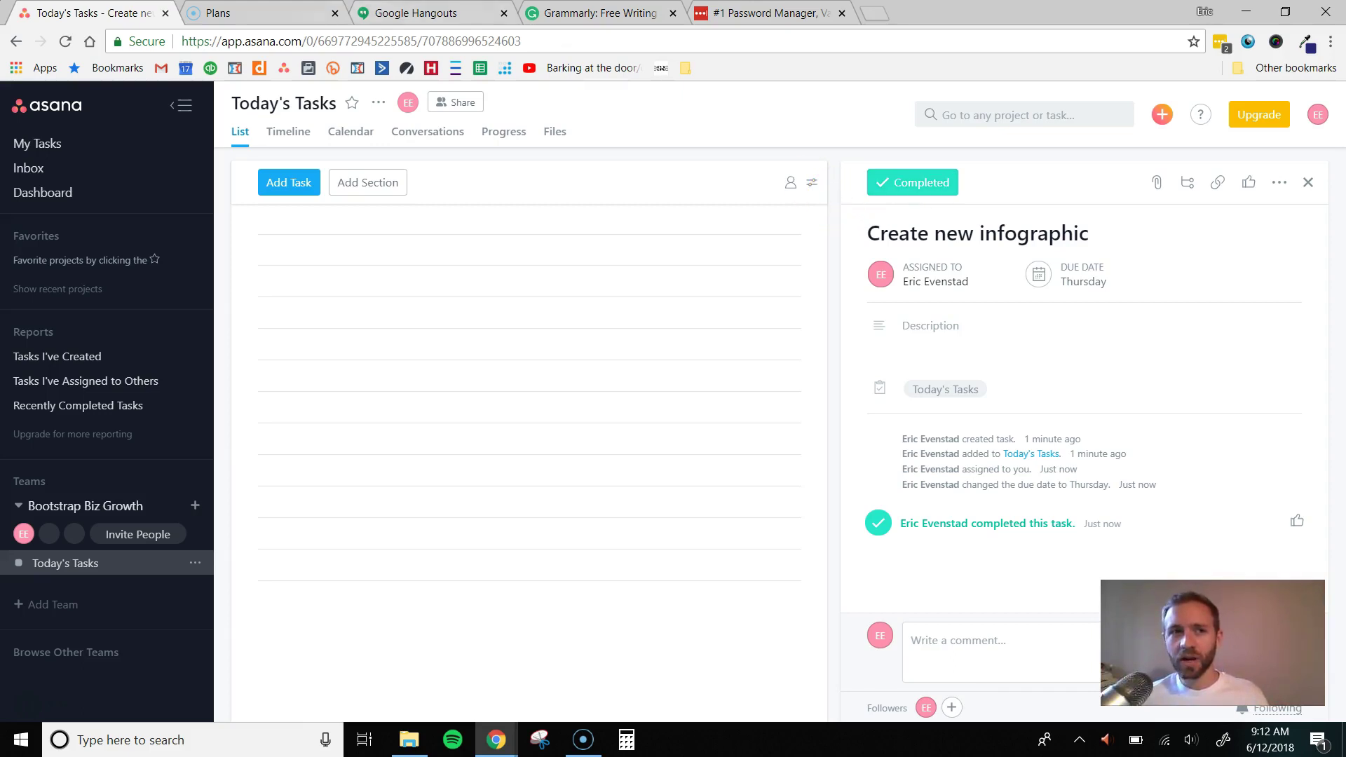
Open Screencast-O-Matic's Plans page from the home page to compare Free, Deluxe ($1.50/mo) and Premier ($4.00/mo).
left_click(299, 18)
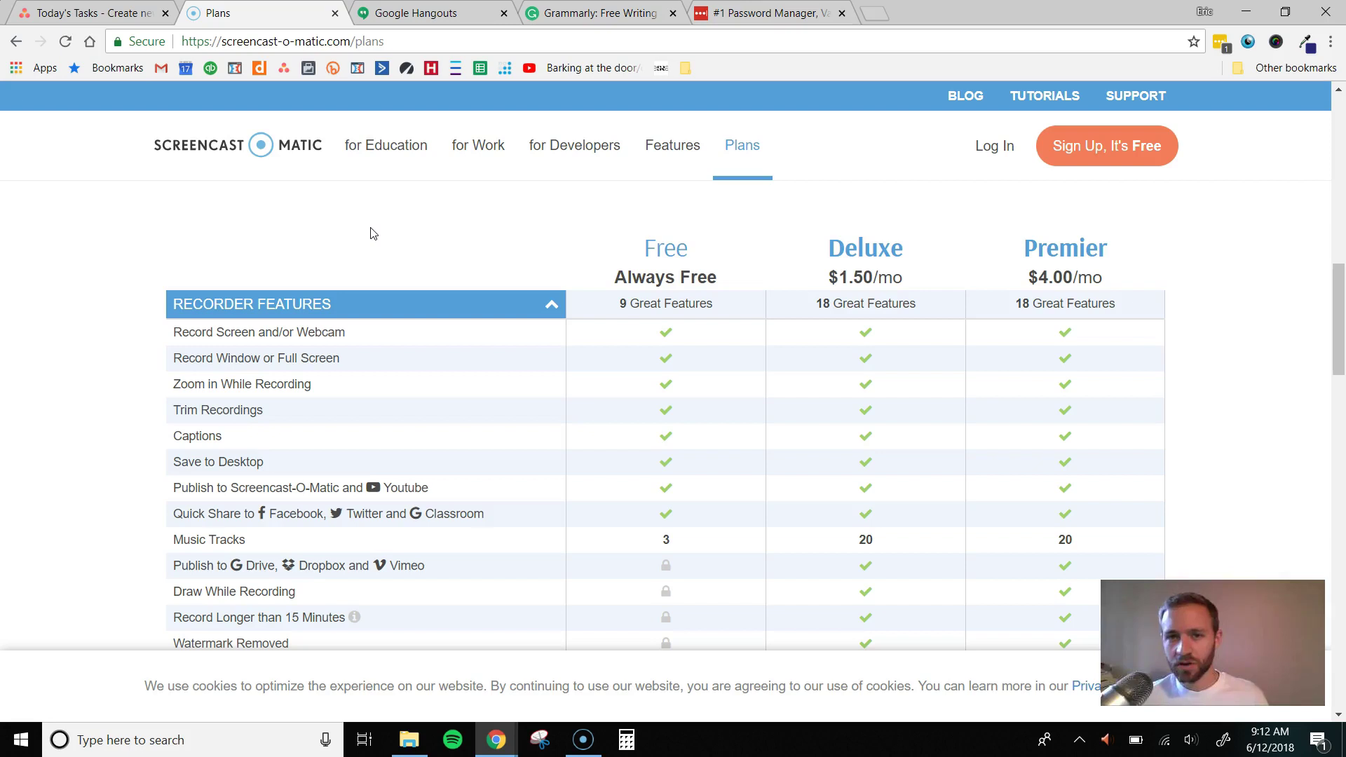
left_click(257, 146)
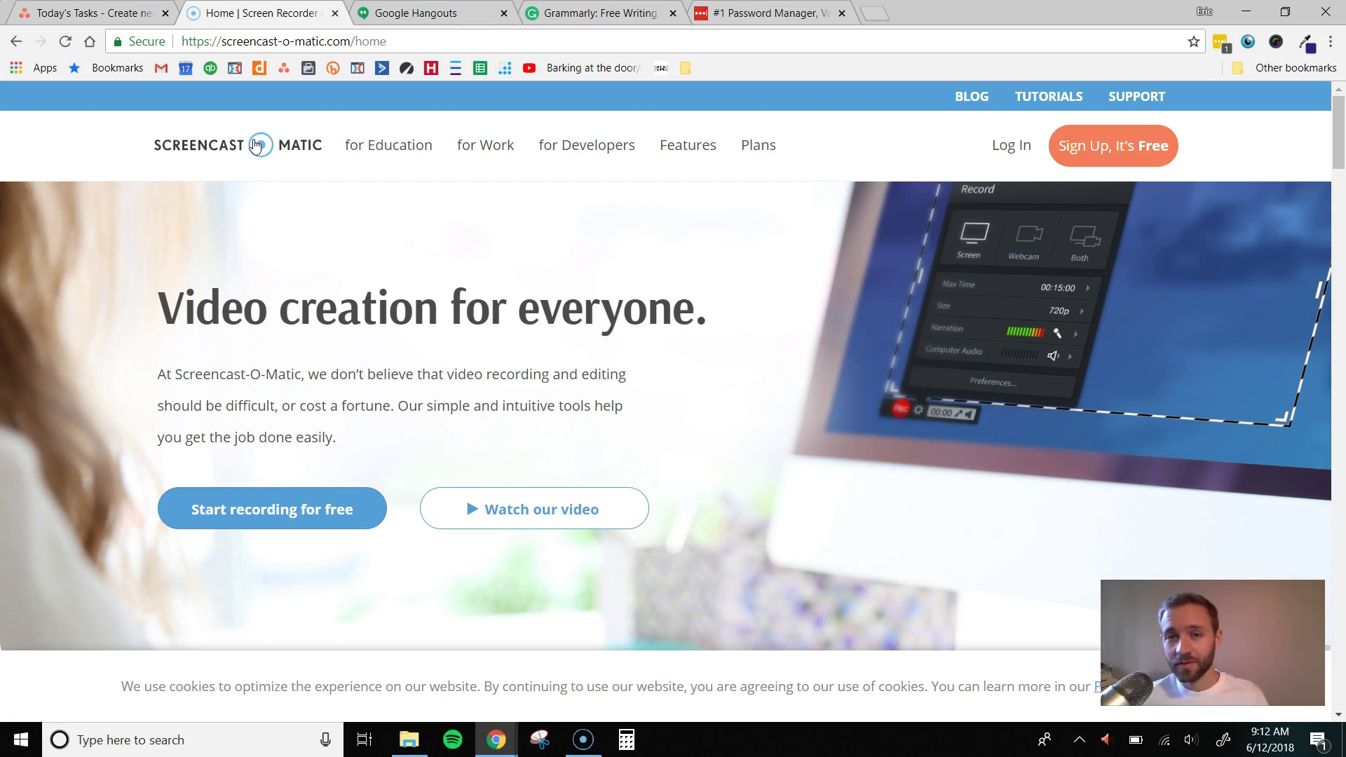
left_click(753, 147)
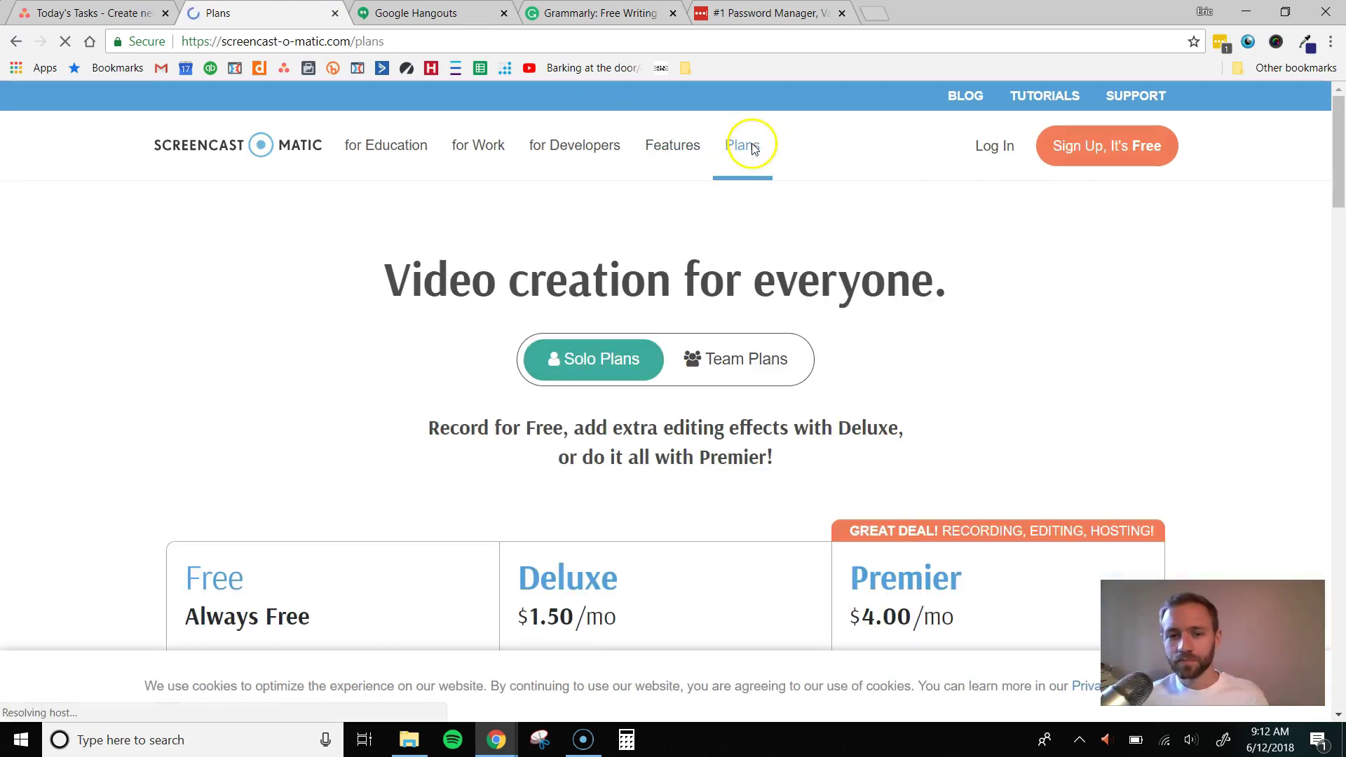
scroll(571, 195, "down", 2)
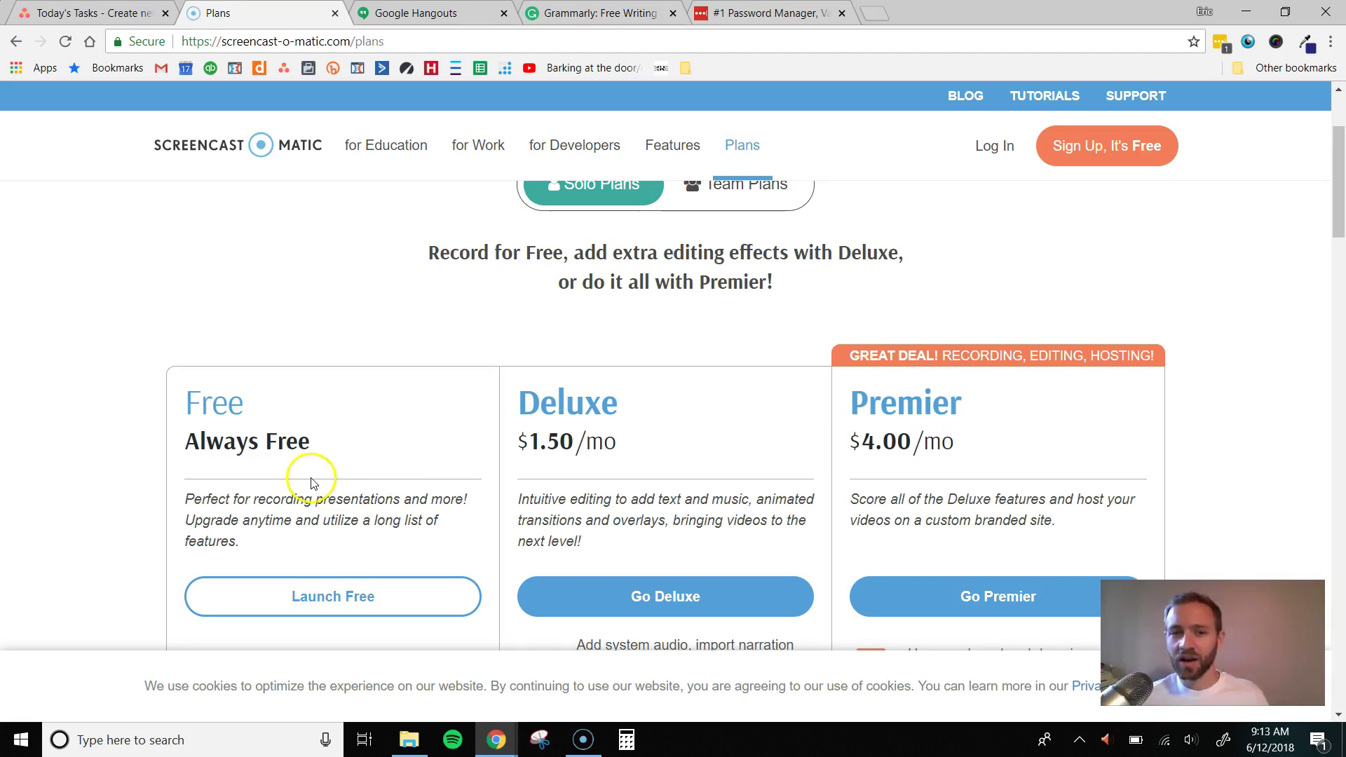
Browse the plan features, view Team Plans pricing, then switch to Google Hangouts.
scroll(312, 477, "down", 4)
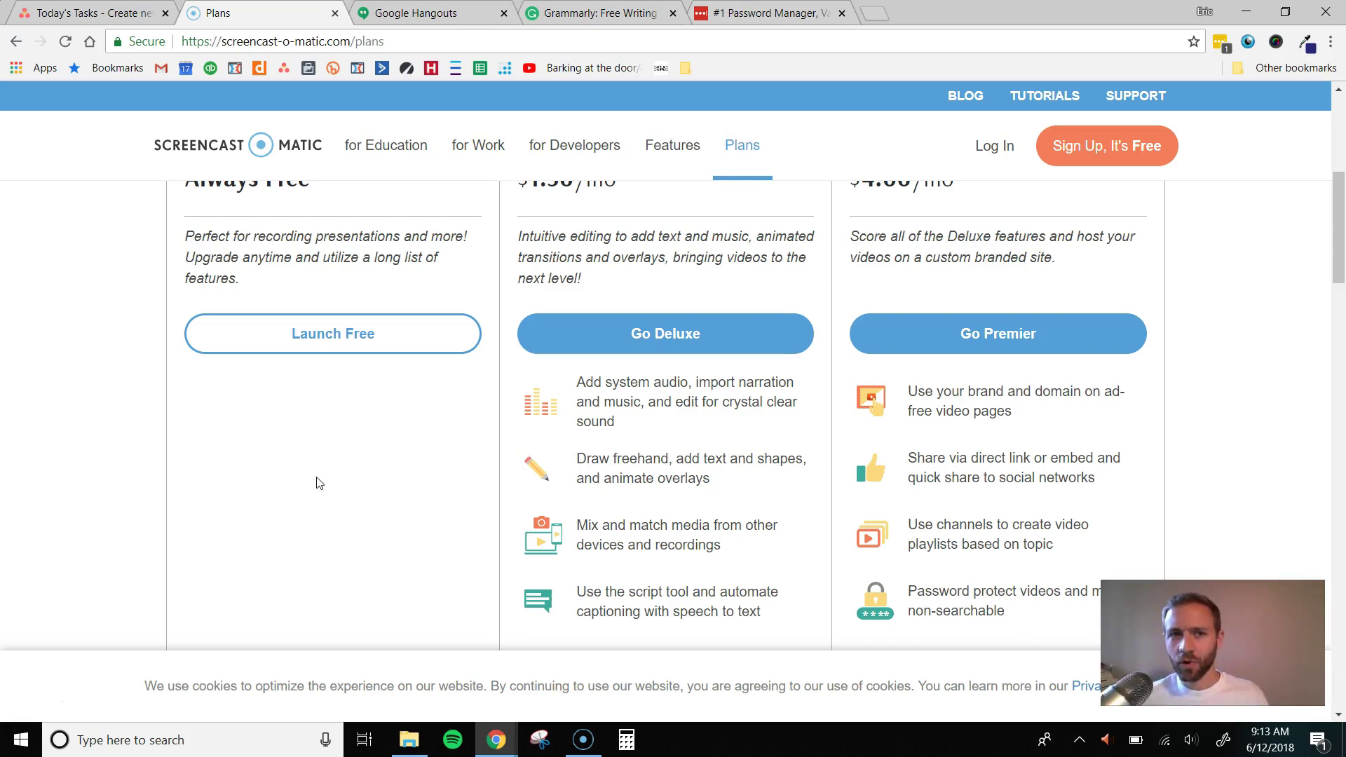
scroll(312, 475, "down", 4)
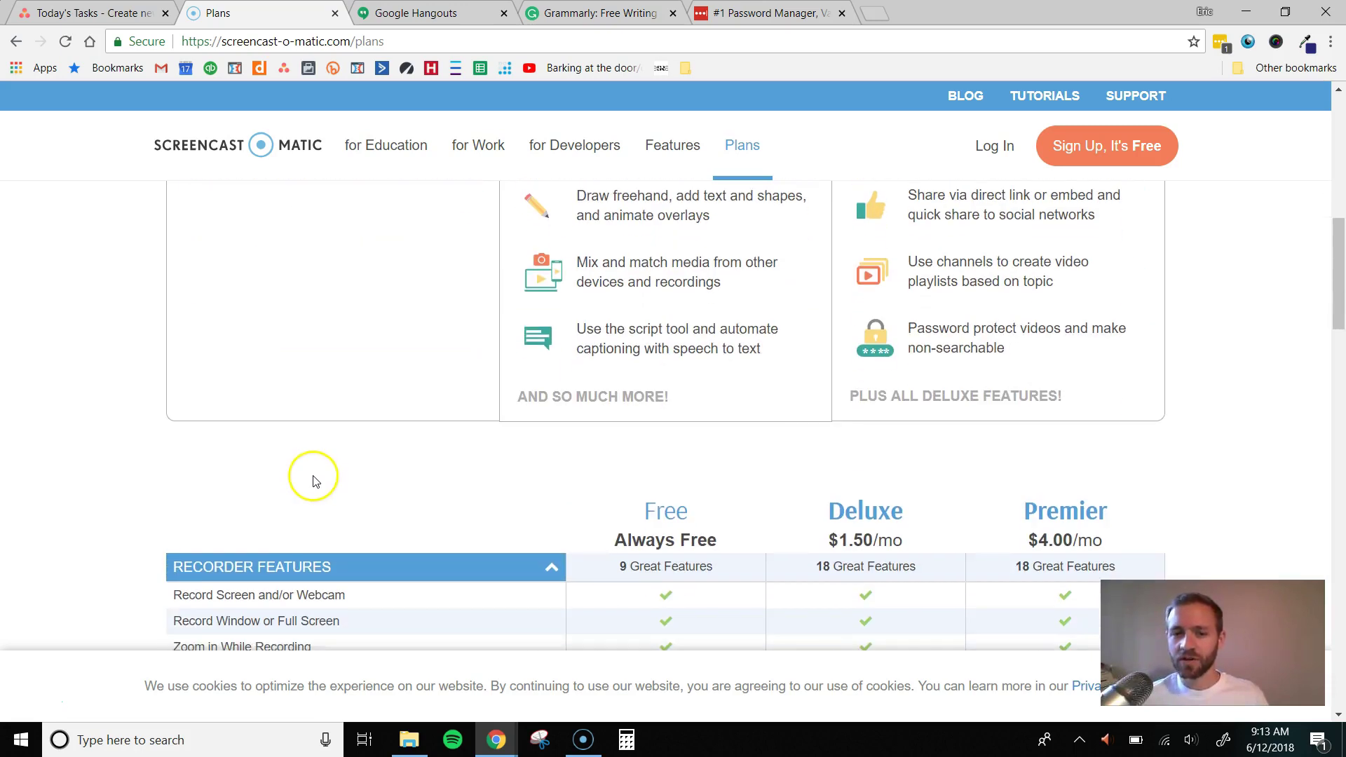
scroll(352, 502, "up", 5)
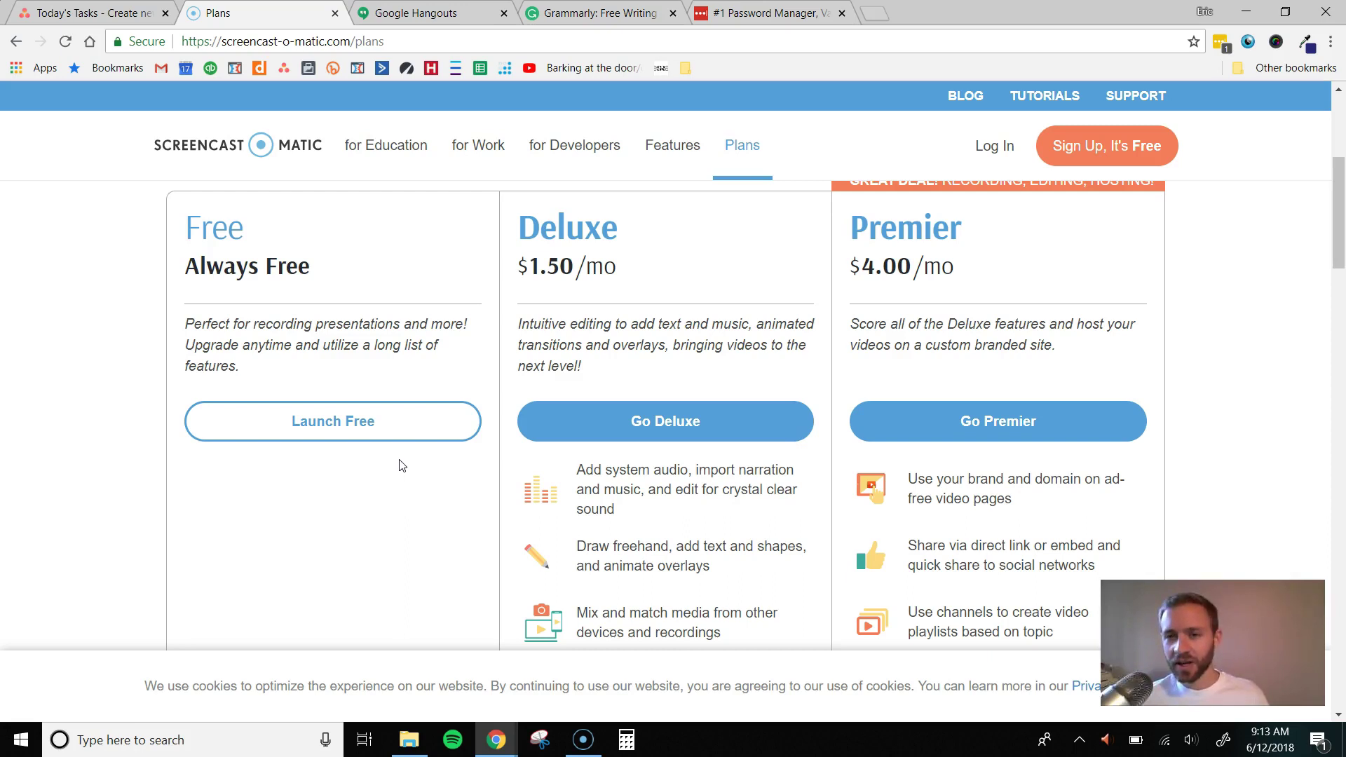
scroll(407, 459, "up", 5)
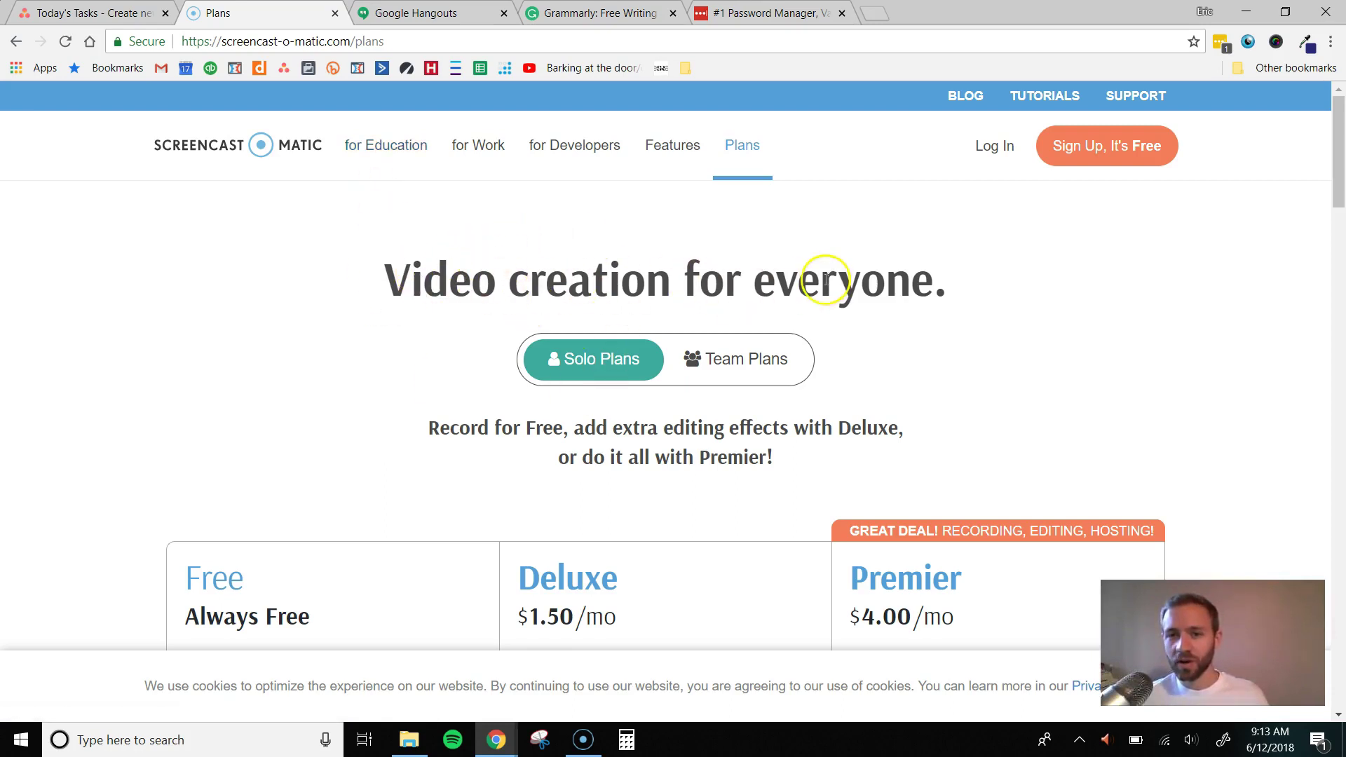
left_click(777, 350)
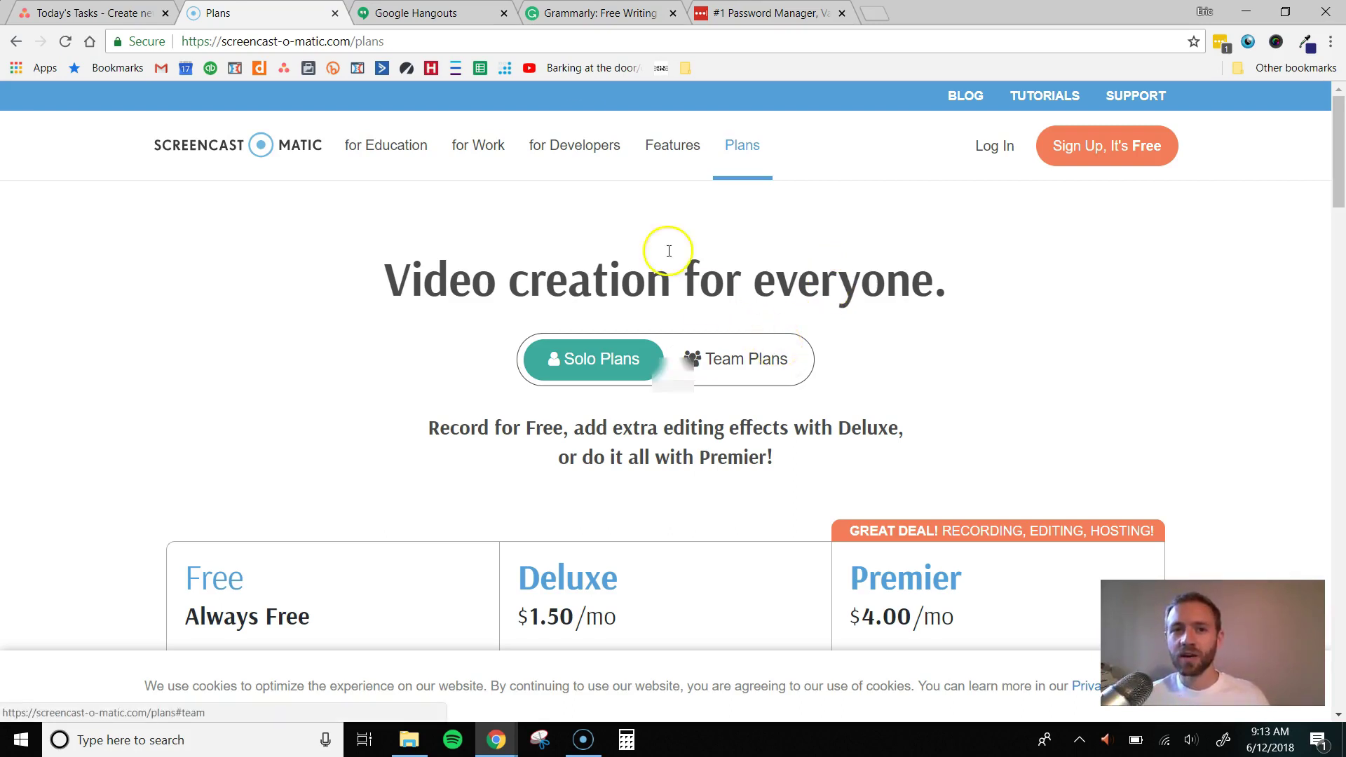
left_click(463, 20)
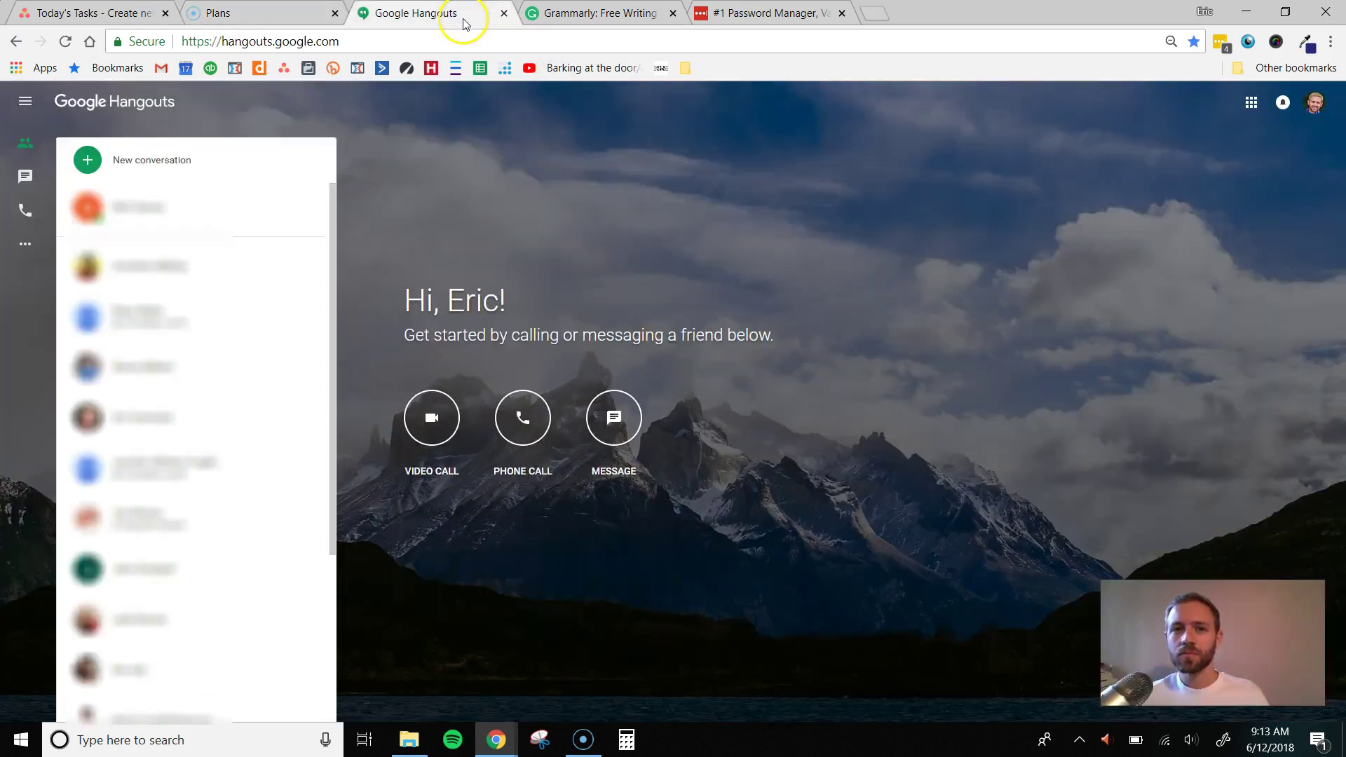
Start a new message in Hangouts and open a chat window with a contact.
left_click(457, 224)
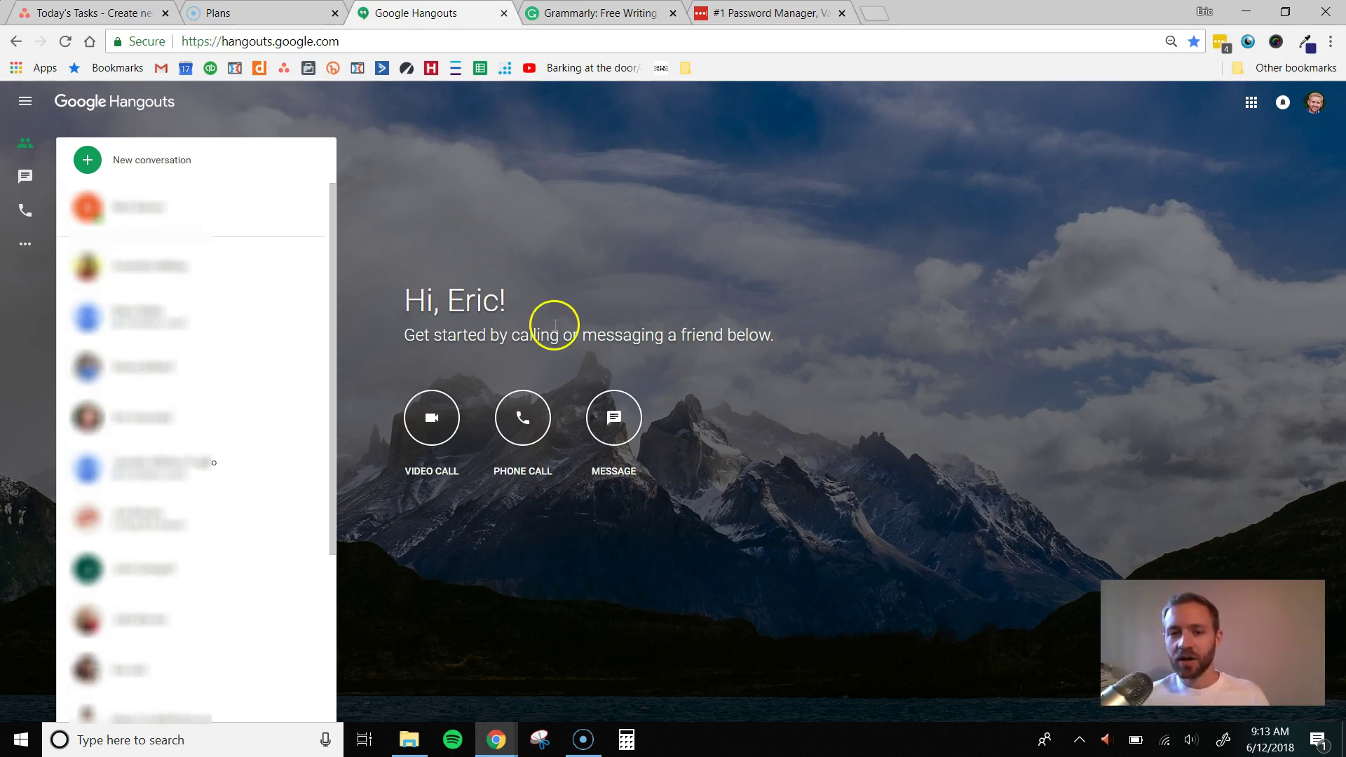
left_click(613, 419)
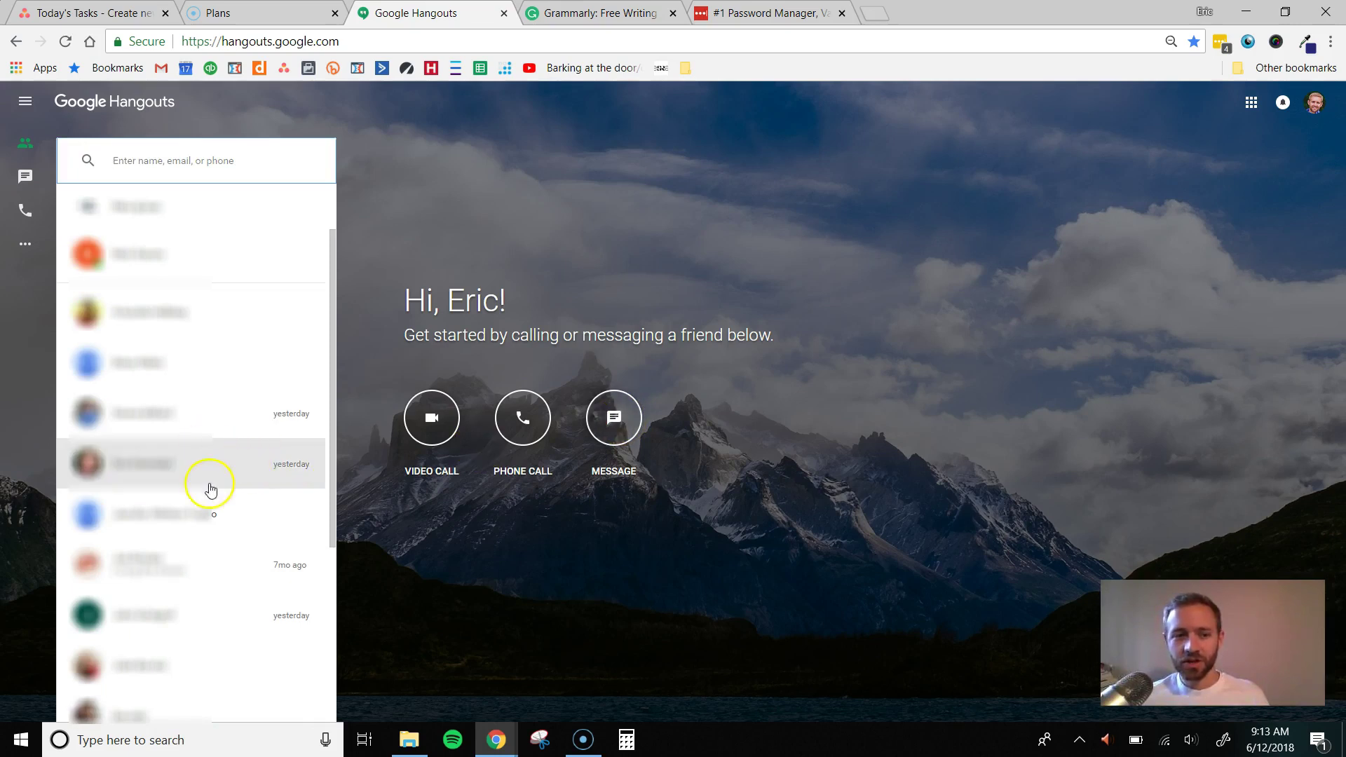
left_click(189, 464)
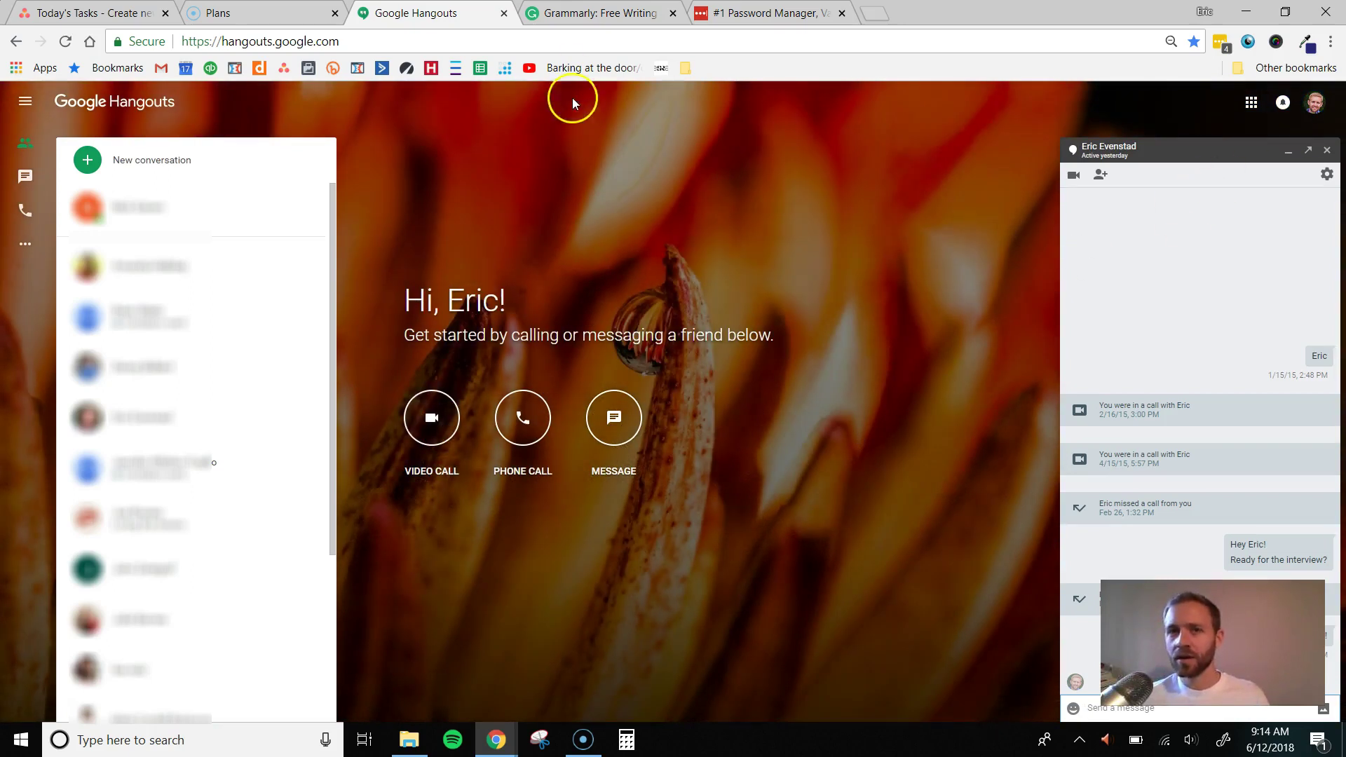
Switch to the Grammarly home page showing its 'affective' to 'effective' correction demo.
left_click(589, 13)
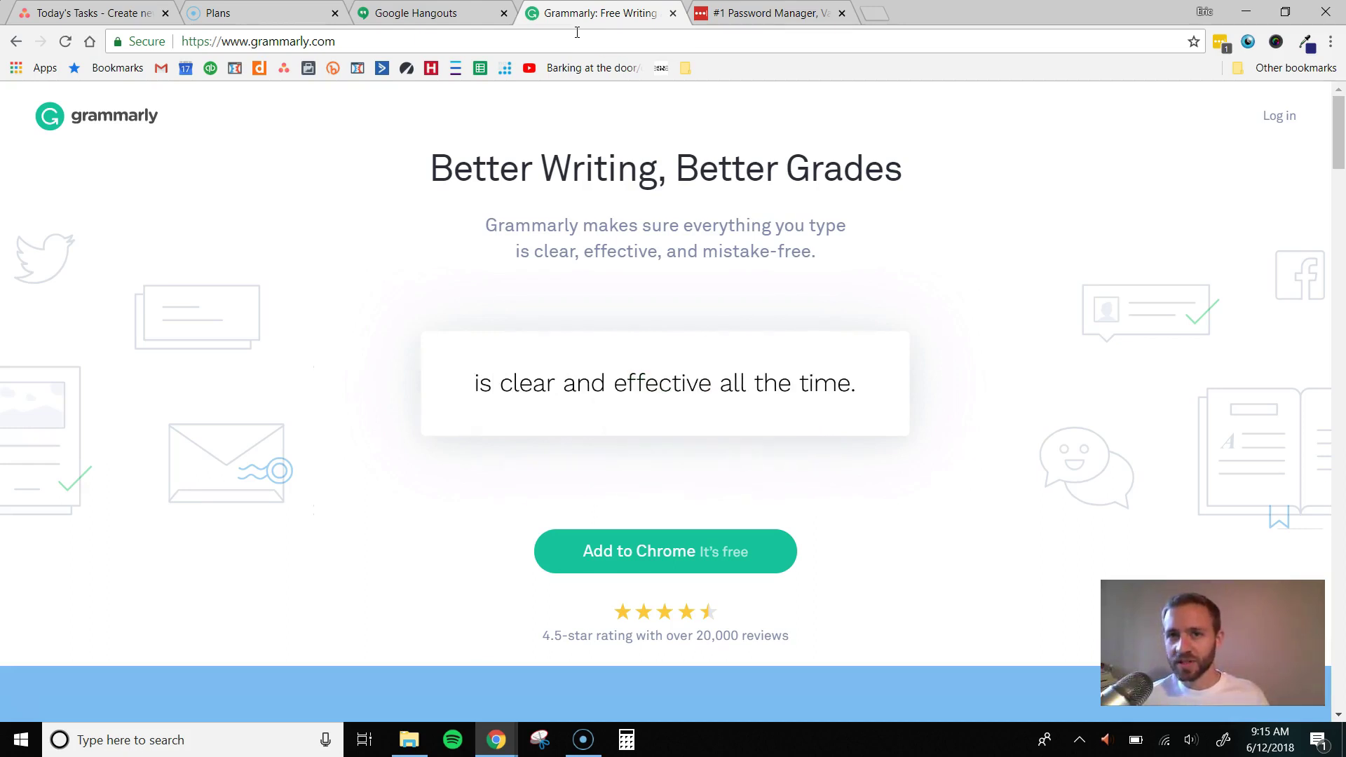
left_click(765, 17)
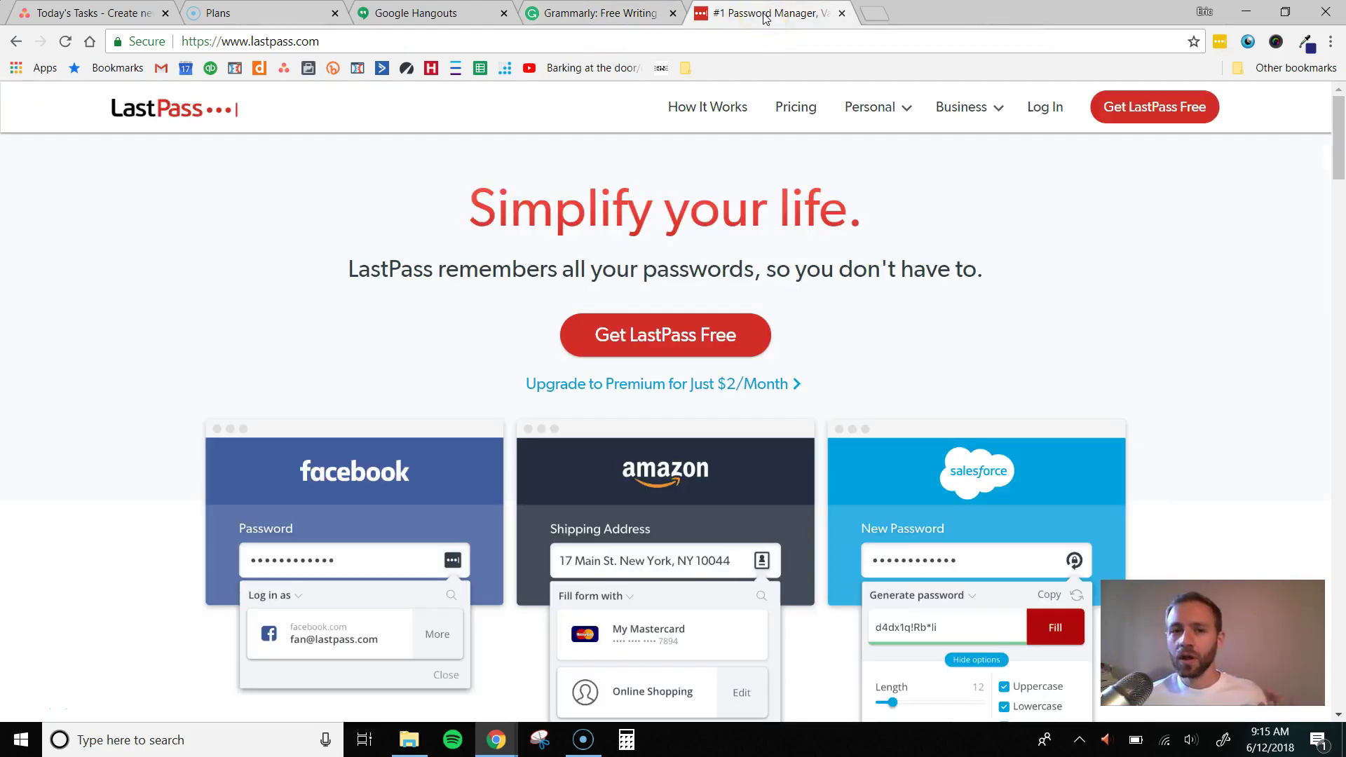